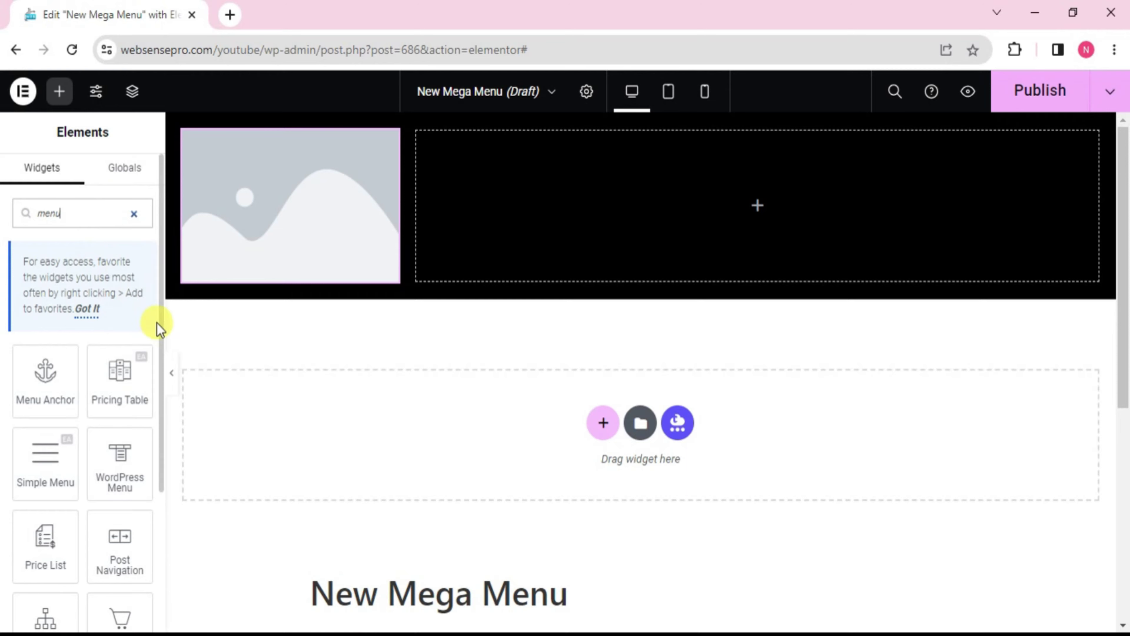
# Find the Menu widget among the search results and place it in the empty container beside the header image
pyautogui.moveTo(159, 330); pyautogui.dragTo(161, 520)
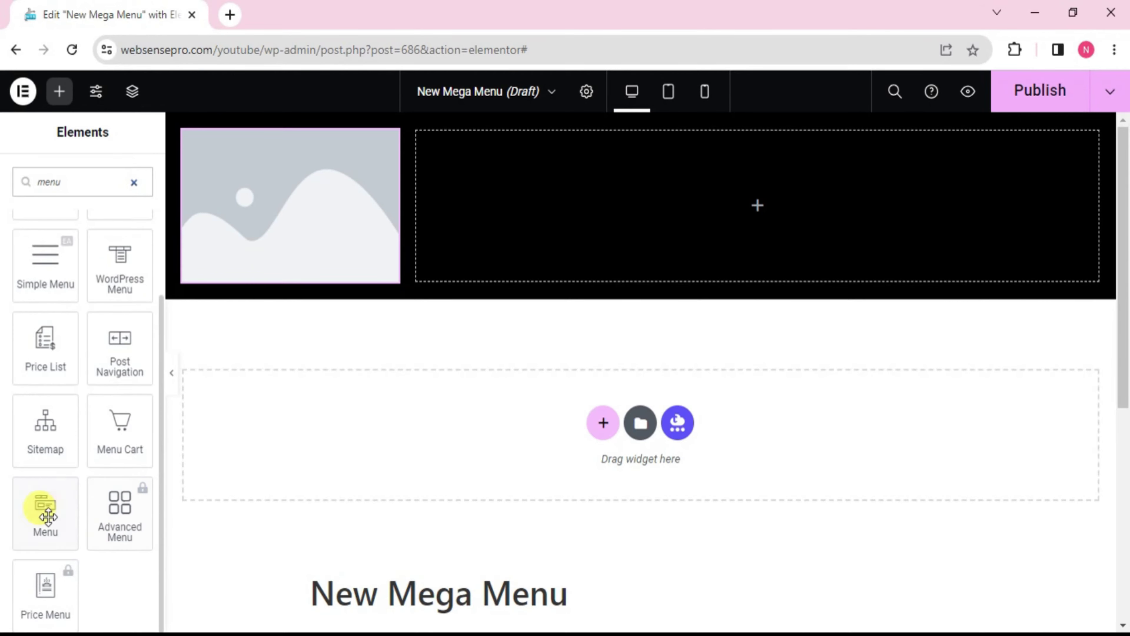
pyautogui.moveTo(36, 507); pyautogui.dragTo(630, 201)
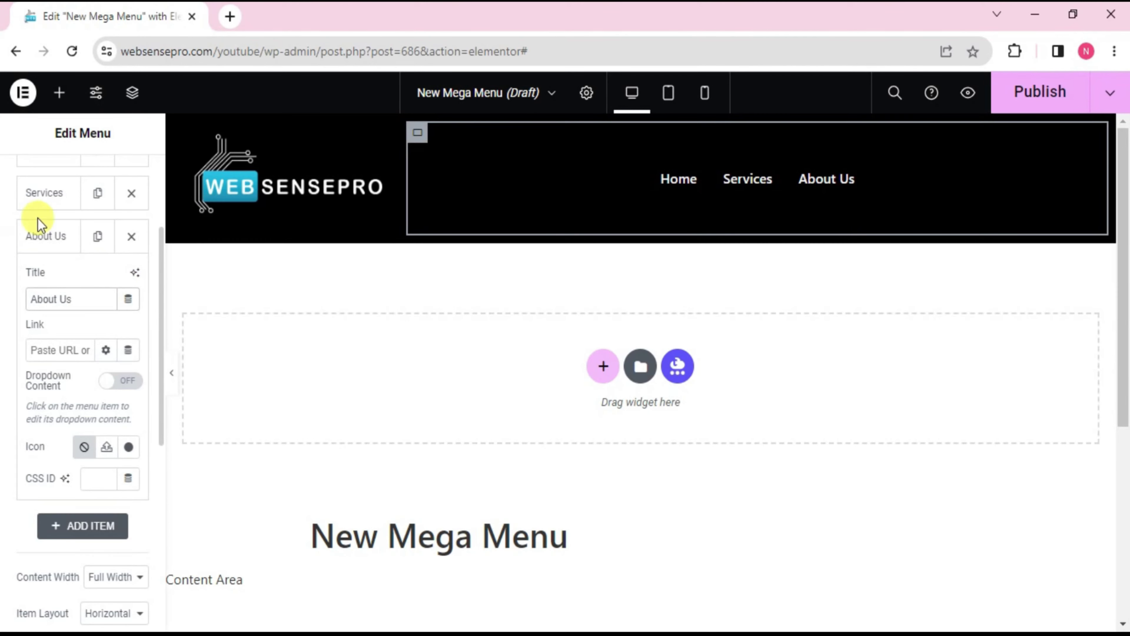
# Enable dropdown content for the Services menu item and open its dropdown area on the canvas
pyautogui.click(44, 193)
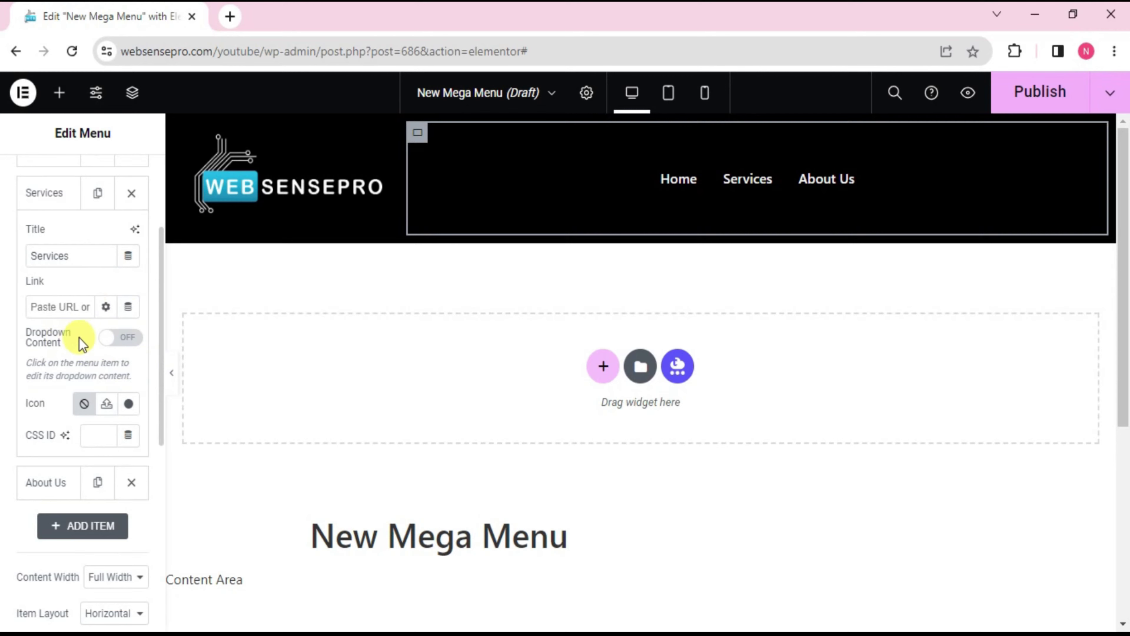
pyautogui.click(133, 338)
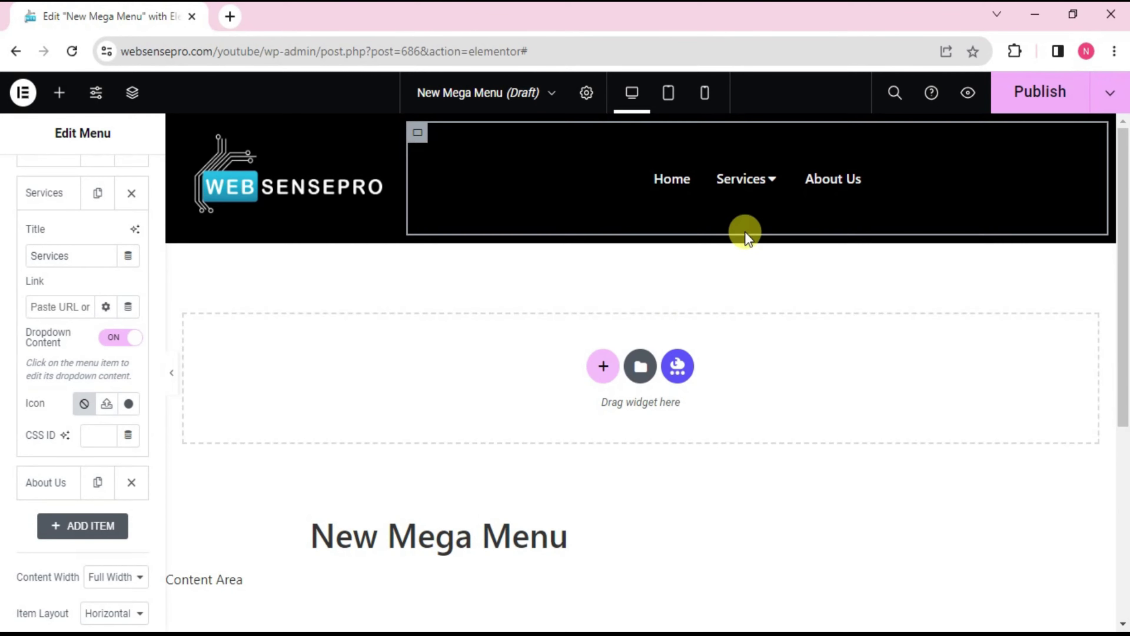
pyautogui.click(773, 185)
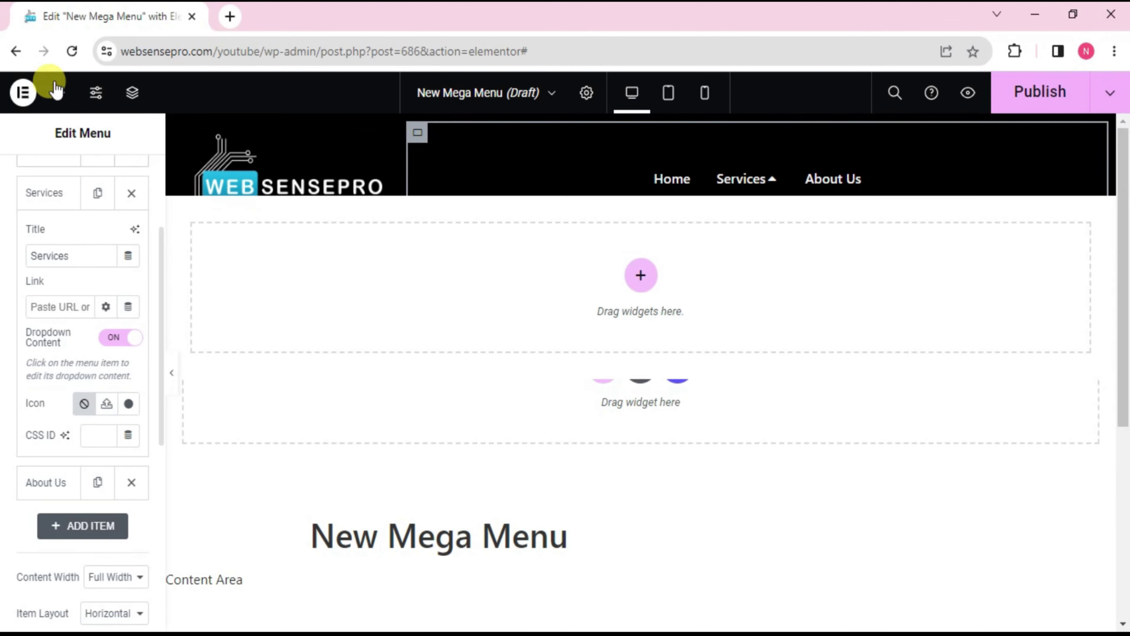
# Find the Heading widget and place it in the empty Services dropdown area
pyautogui.click(51, 98)
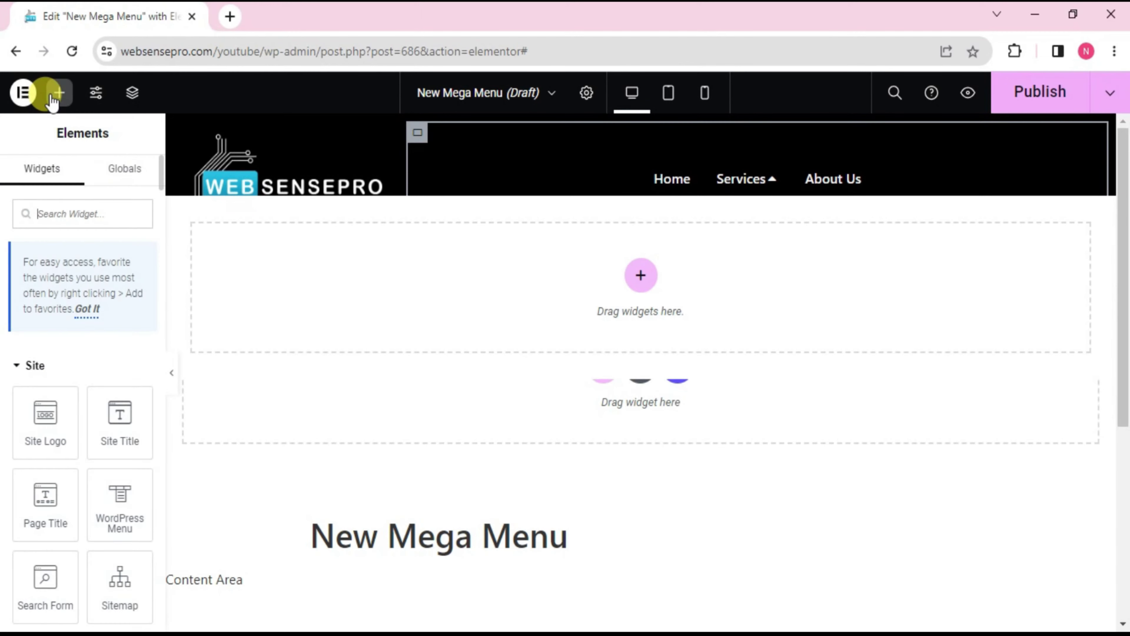
pyautogui.click(50, 211)
pyautogui.write('h')
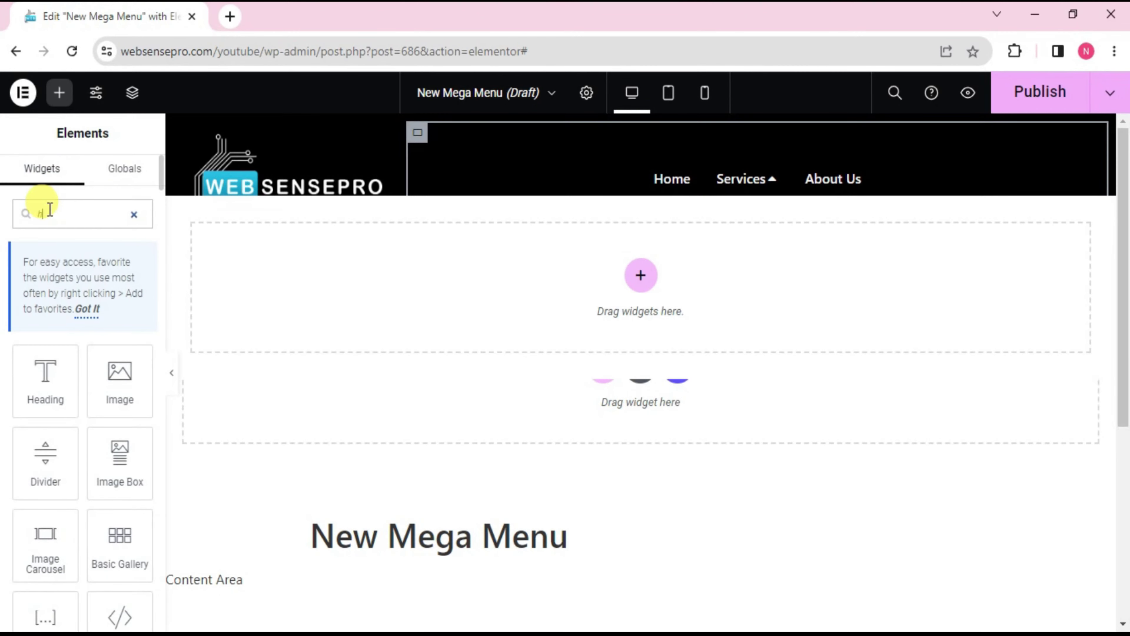
pyautogui.write('ead')
pyautogui.click(73, 377)
pyautogui.moveTo(73, 378); pyautogui.dragTo(577, 269)
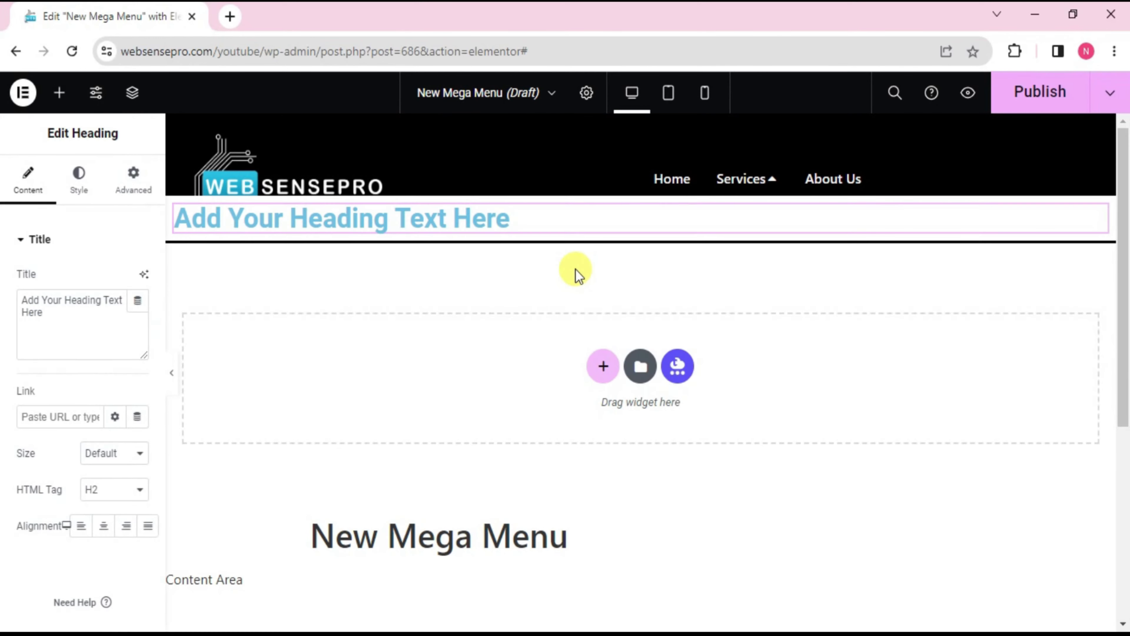
# Find the Icon List widget and place it below the heading in the Services dropdown
pyautogui.click(59, 91)
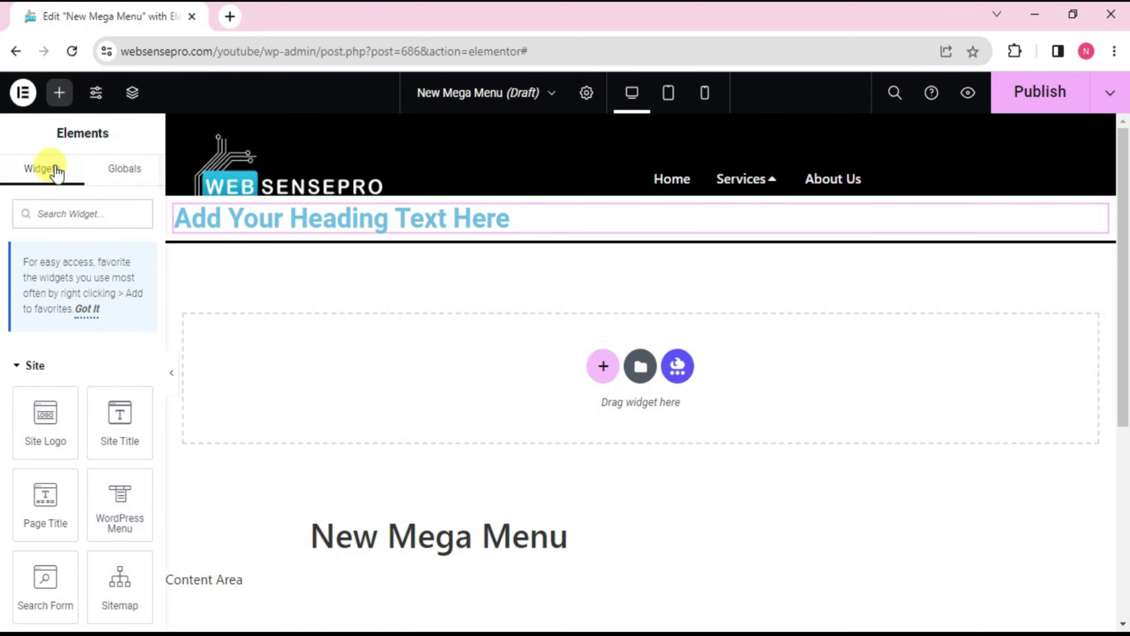
pyautogui.write('icon')
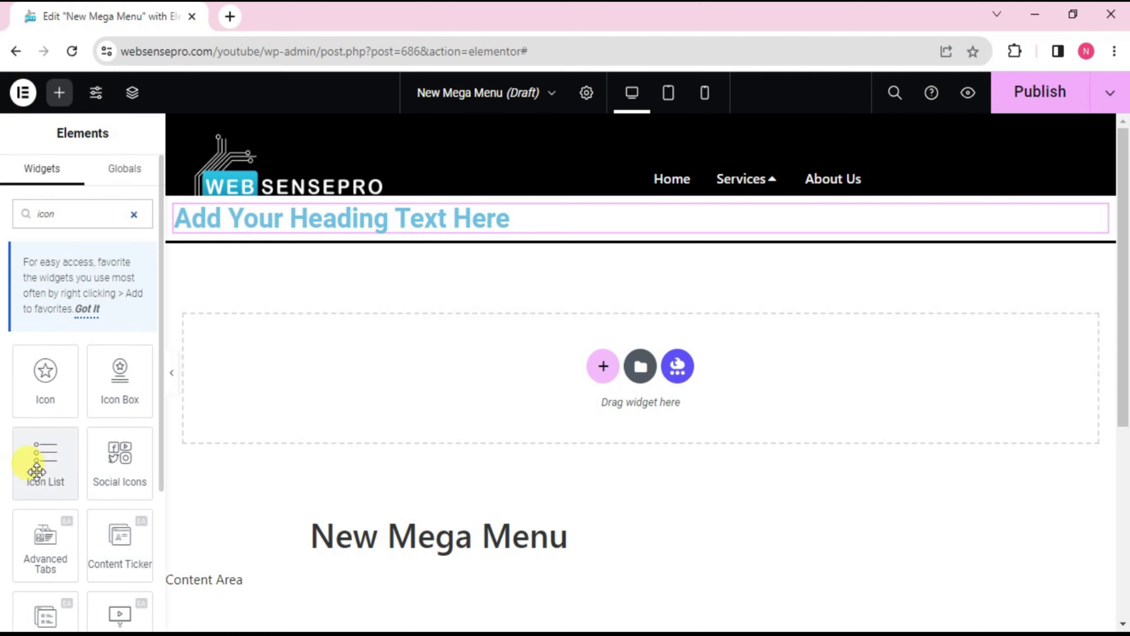
pyautogui.moveTo(33, 462); pyautogui.dragTo(341, 224)
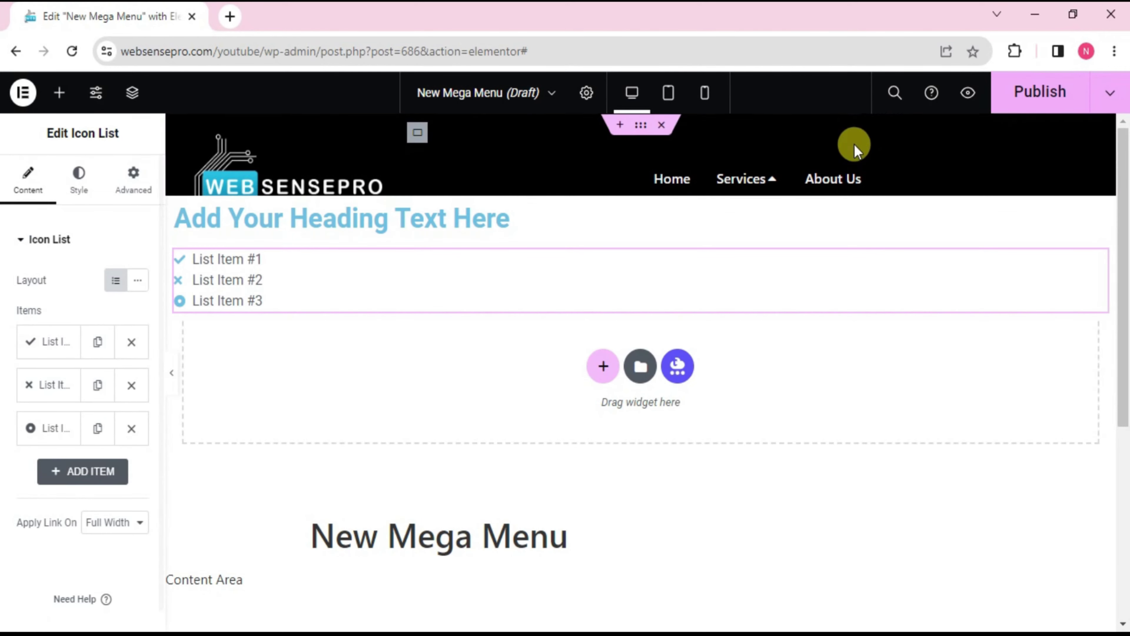
pyautogui.click(775, 187)
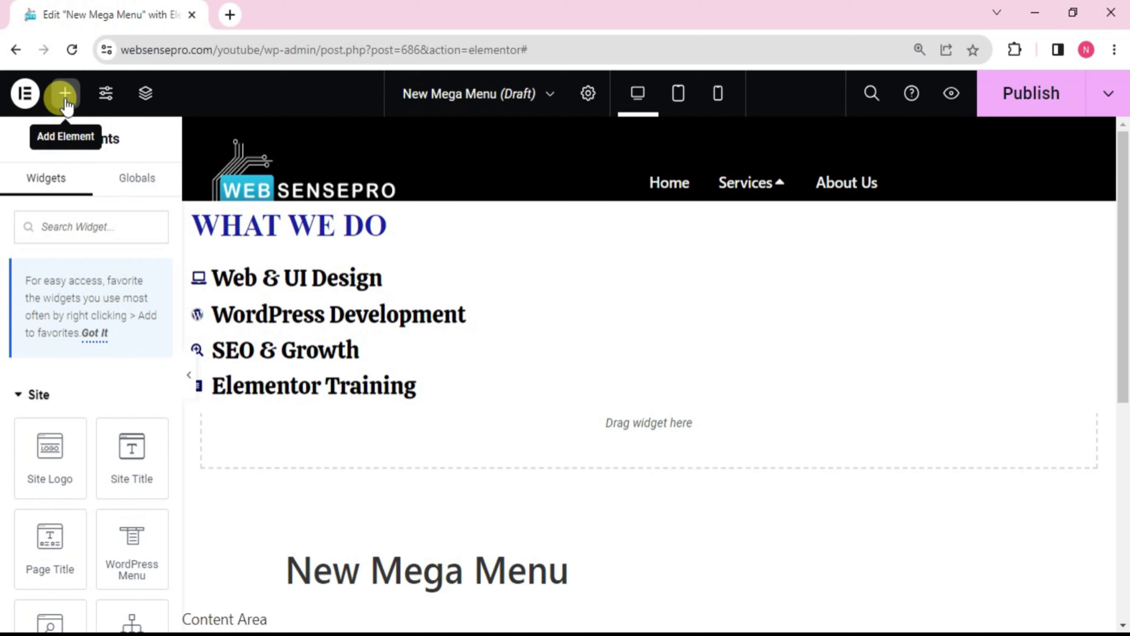
# Add a Container below the icon list in the Services dropdown and duplicate that container
pyautogui.click(67, 232)
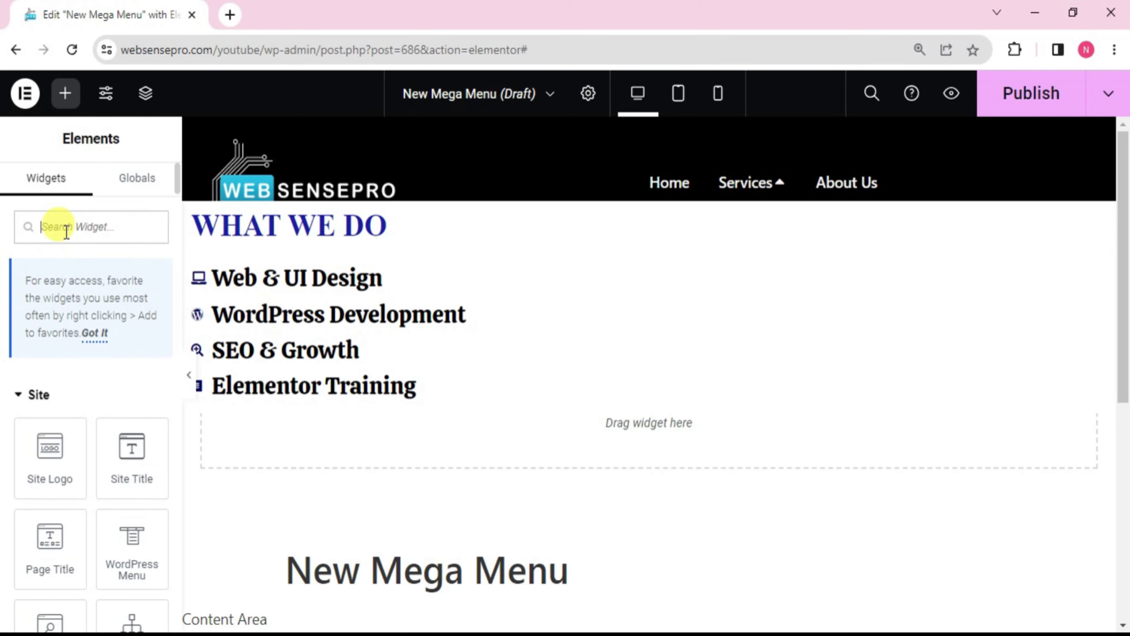
pyautogui.write('conta')
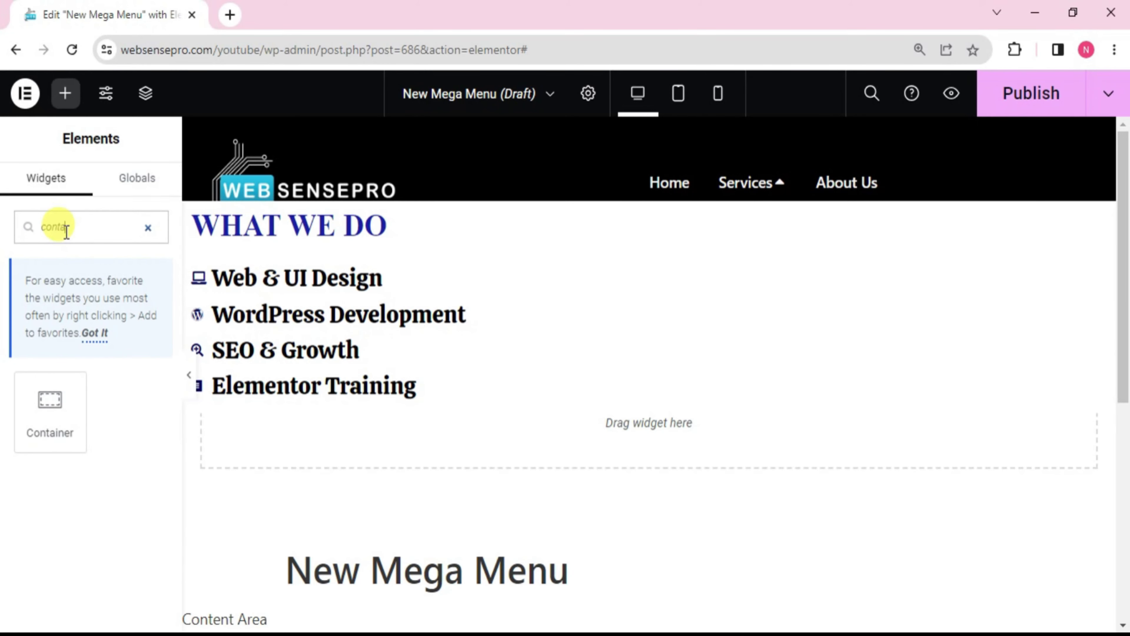
pyautogui.moveTo(63, 408); pyautogui.dragTo(318, 398)
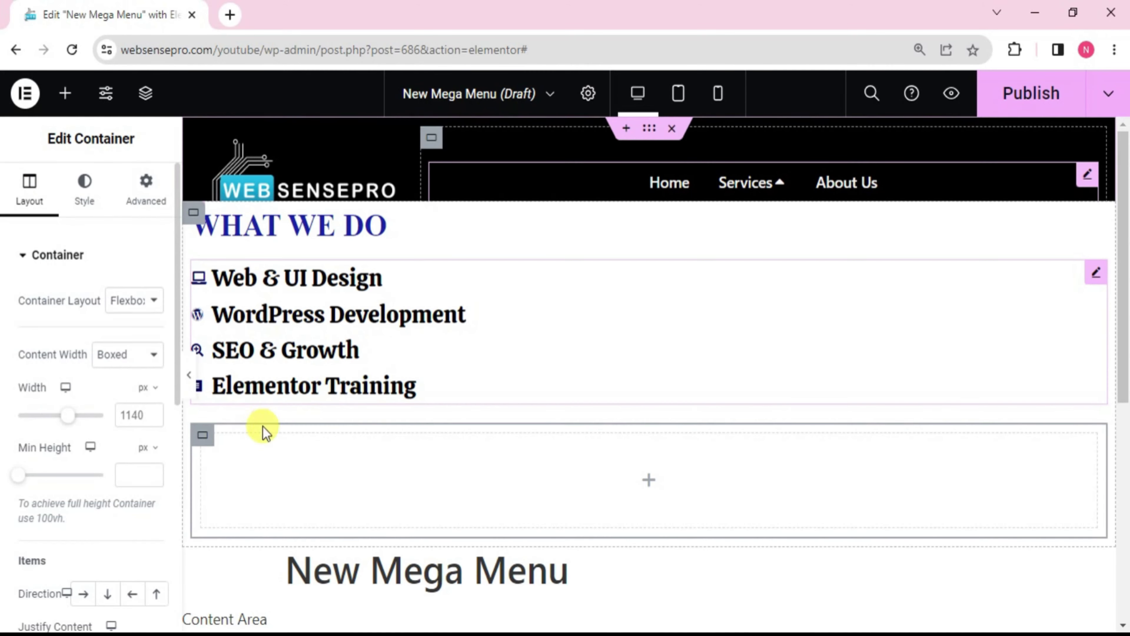
pyautogui.rightClick(203, 436)
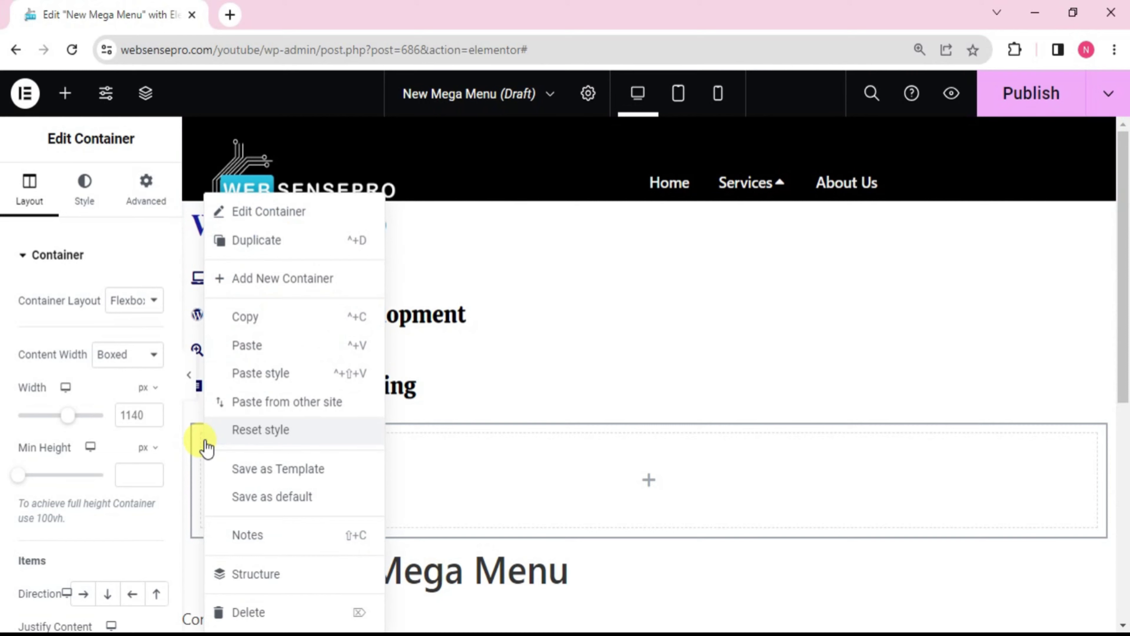
pyautogui.click(262, 244)
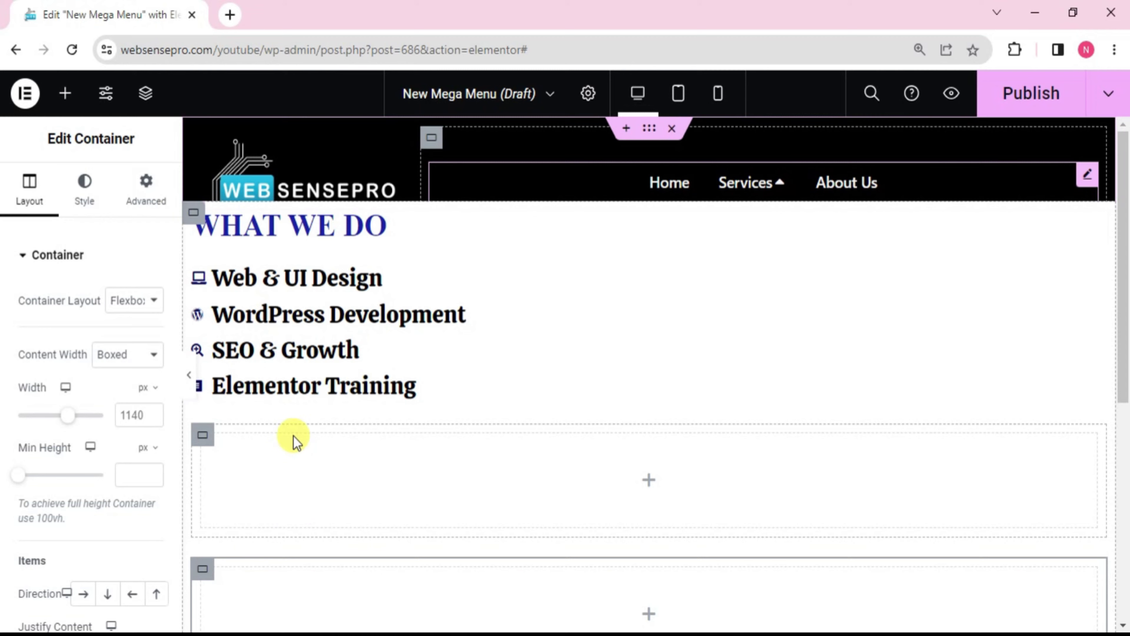
# Move the WHAT WE DO heading and the icon list beneath it into the first of the two empty inner containers
pyautogui.moveTo(397, 232); pyautogui.dragTo(401, 454)
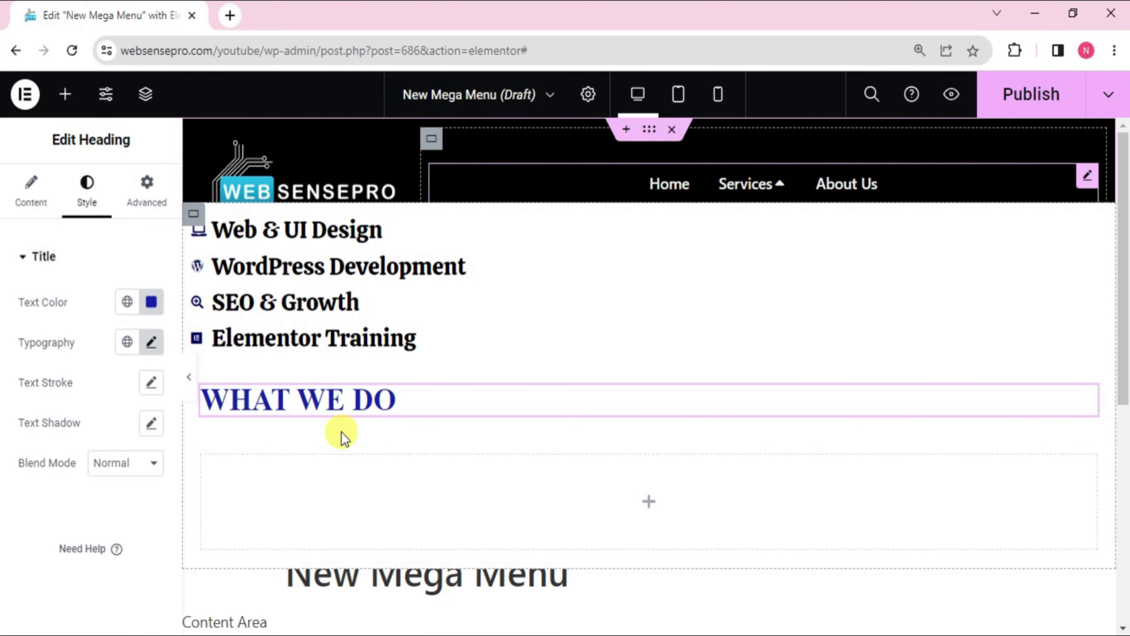
pyautogui.moveTo(312, 231); pyautogui.dragTo(364, 407)
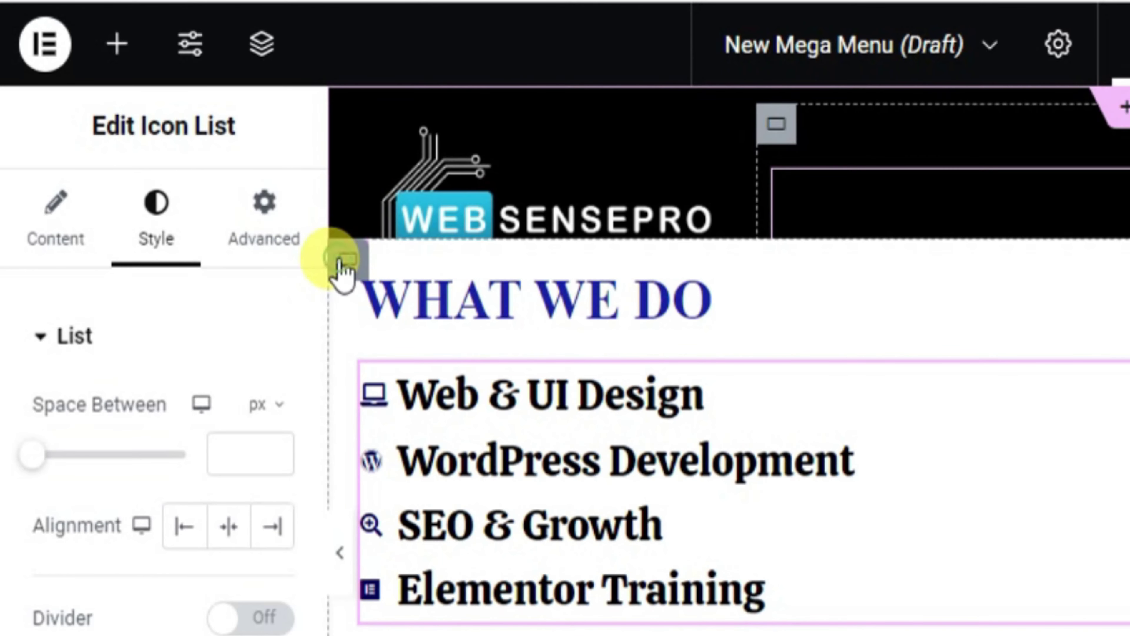
# Set the dropdown's outer container direction to Row - horizontal and duplicate the inner container holding WHAT WE DO
pyautogui.click(339, 264)
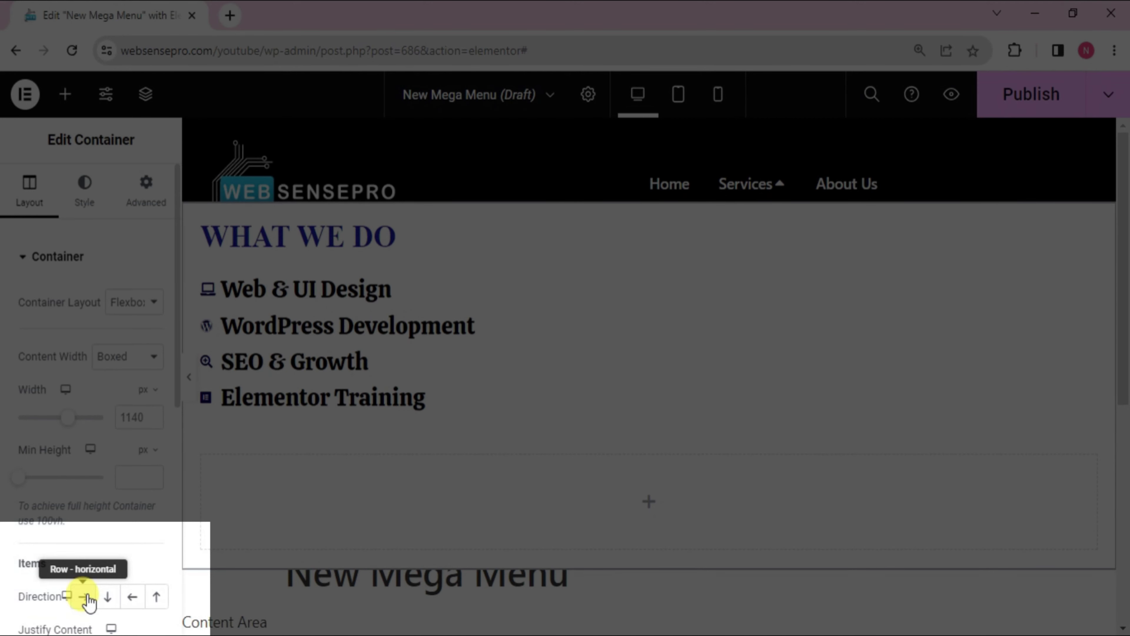
pyautogui.click(87, 595)
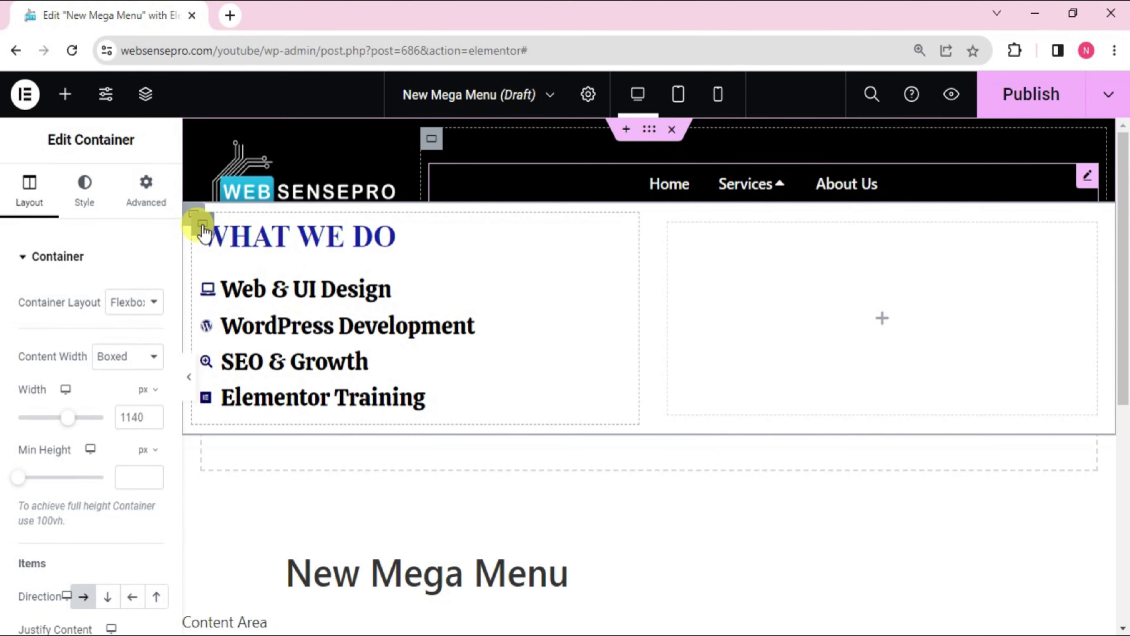
pyautogui.rightClick(203, 231)
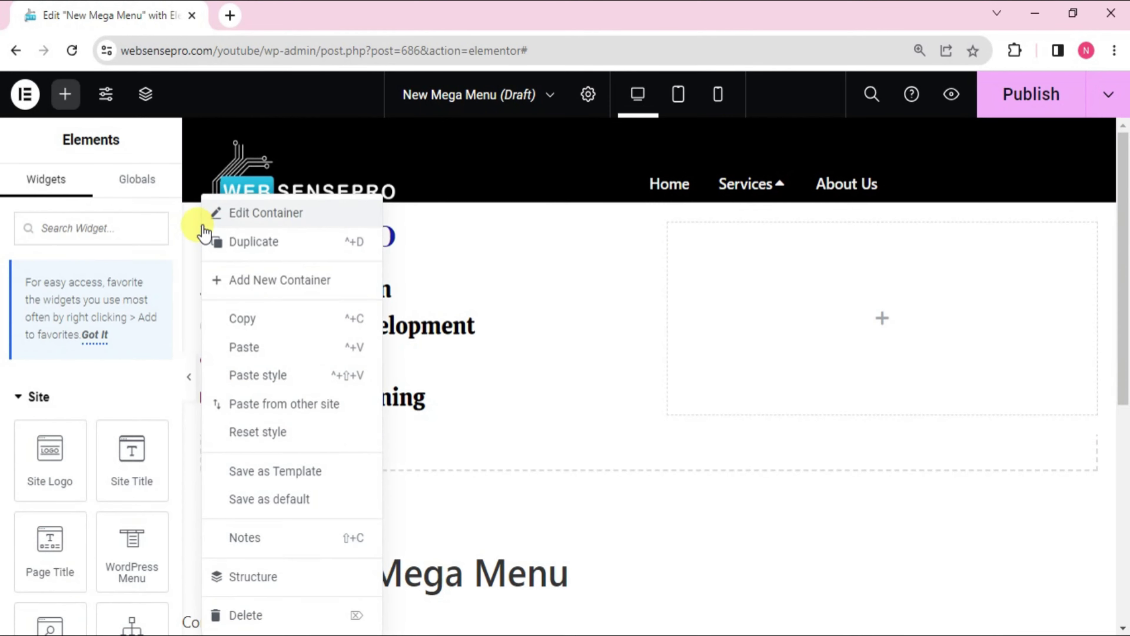
pyautogui.click(252, 245)
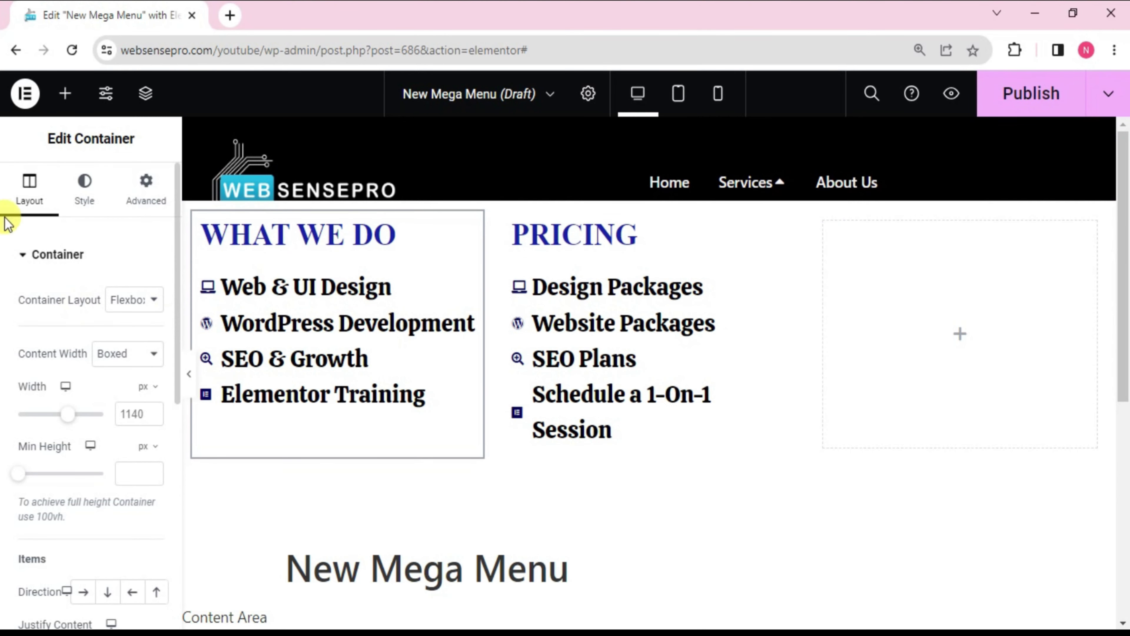
# Find the Image widget and place it in the empty third column of the Services dropdown
pyautogui.click(63, 95)
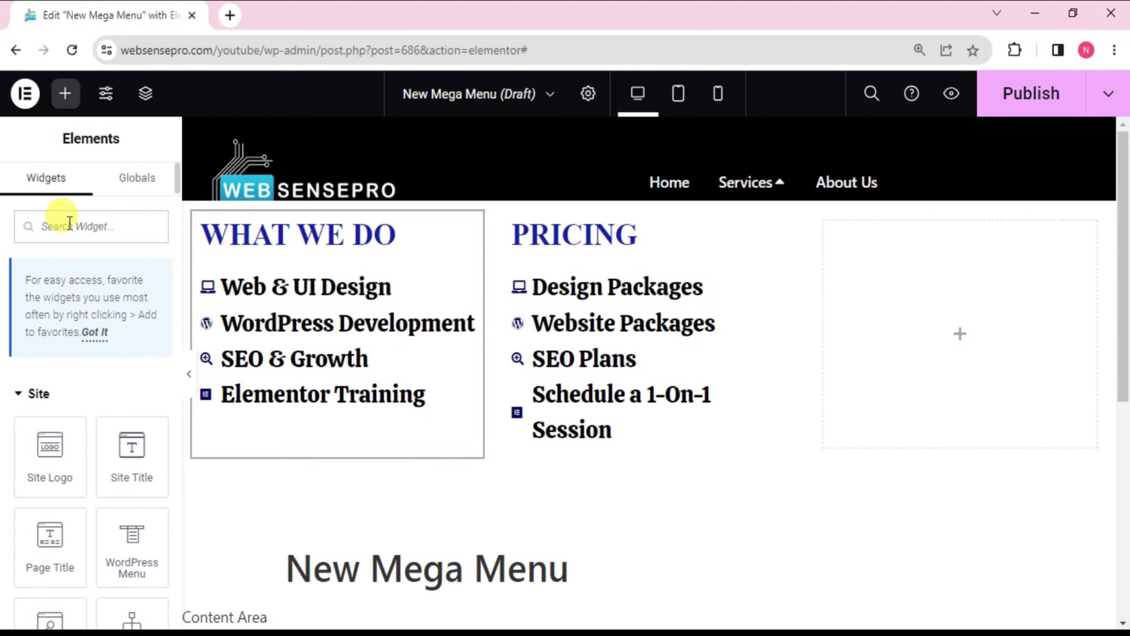
pyautogui.click(70, 223)
pyautogui.write('image')
pyautogui.moveTo(76, 417); pyautogui.dragTo(901, 367)
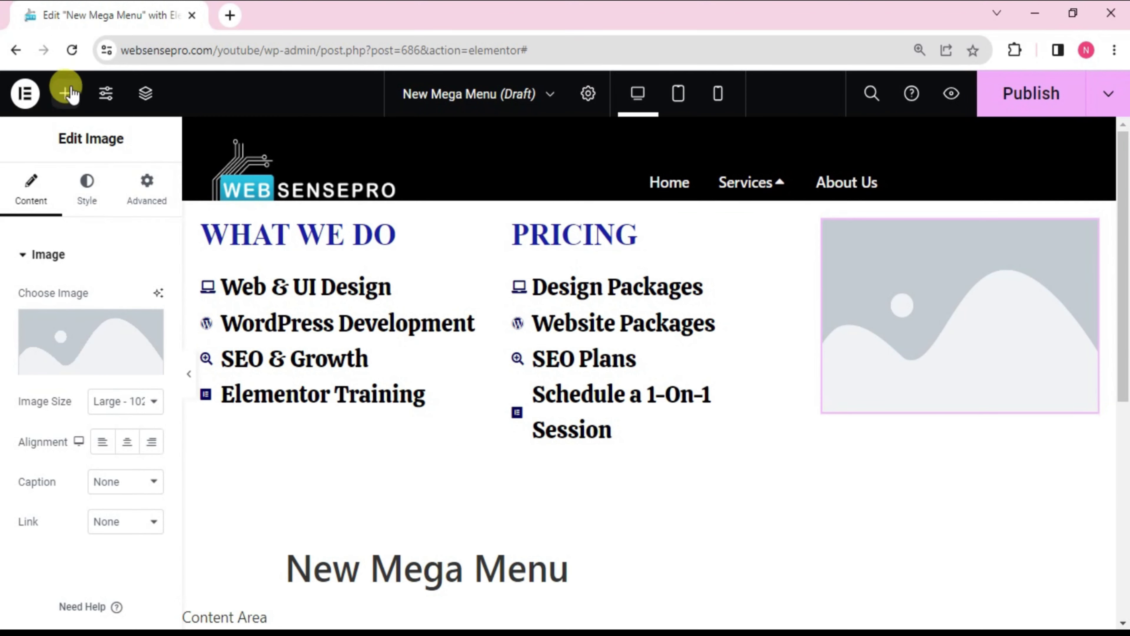
# Find the Heading widget and place it above the image in the dropdown's third column
pyautogui.click(64, 107)
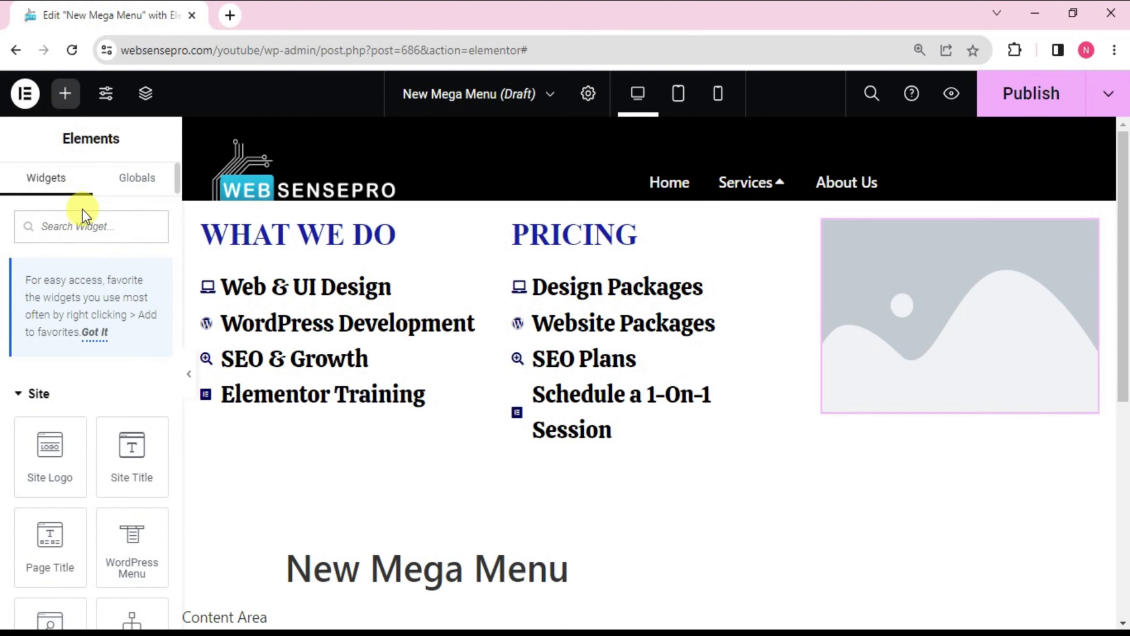
pyautogui.write('i')
pyautogui.write('eadin')
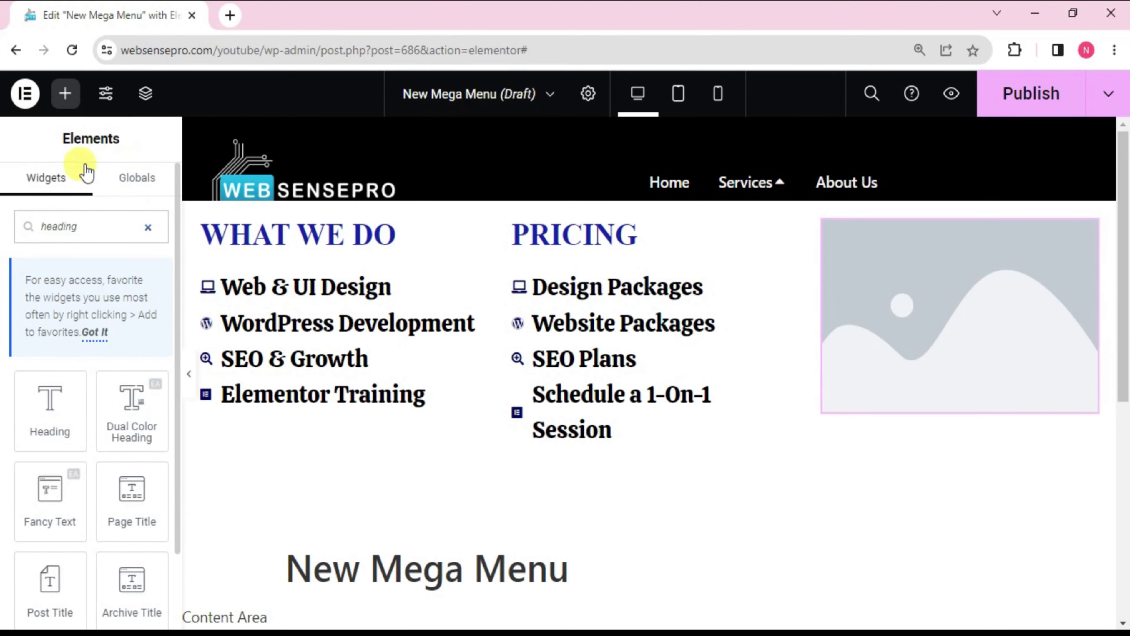
pyautogui.moveTo(66, 431); pyautogui.dragTo(852, 232)
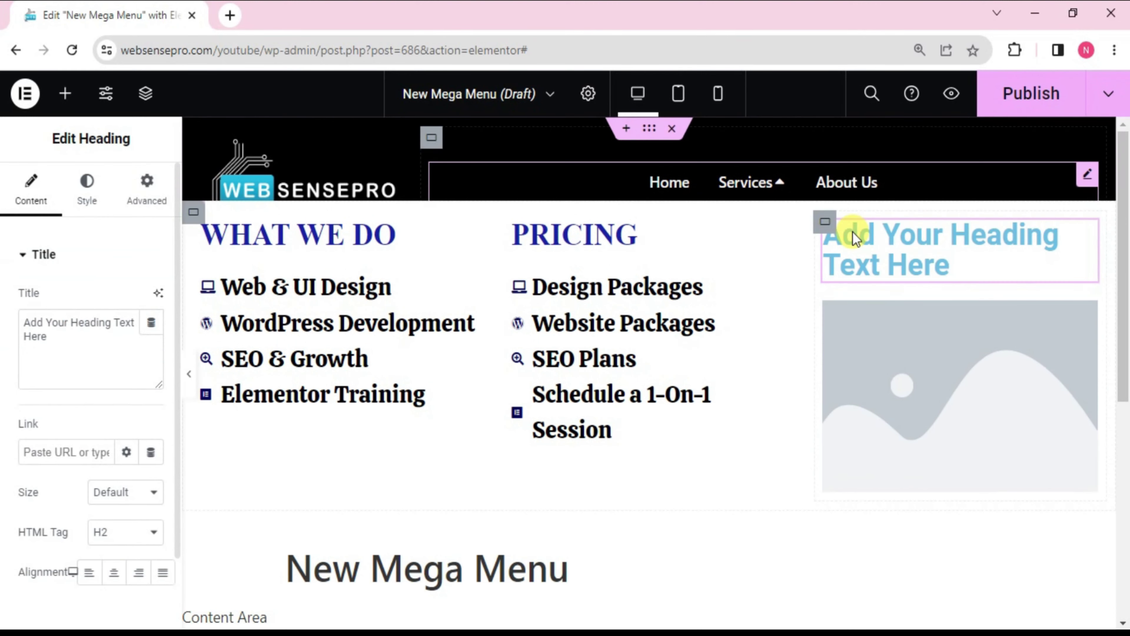
# Find the Button widget and place it below the image in the dropdown's third column
pyautogui.click(65, 93)
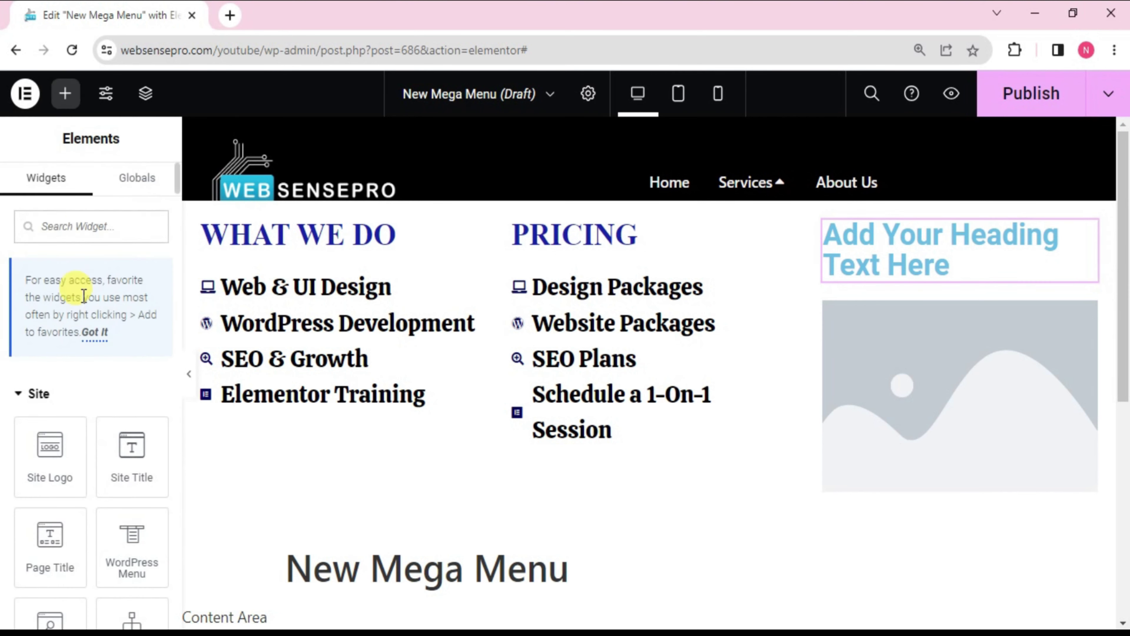
pyautogui.write('butt')
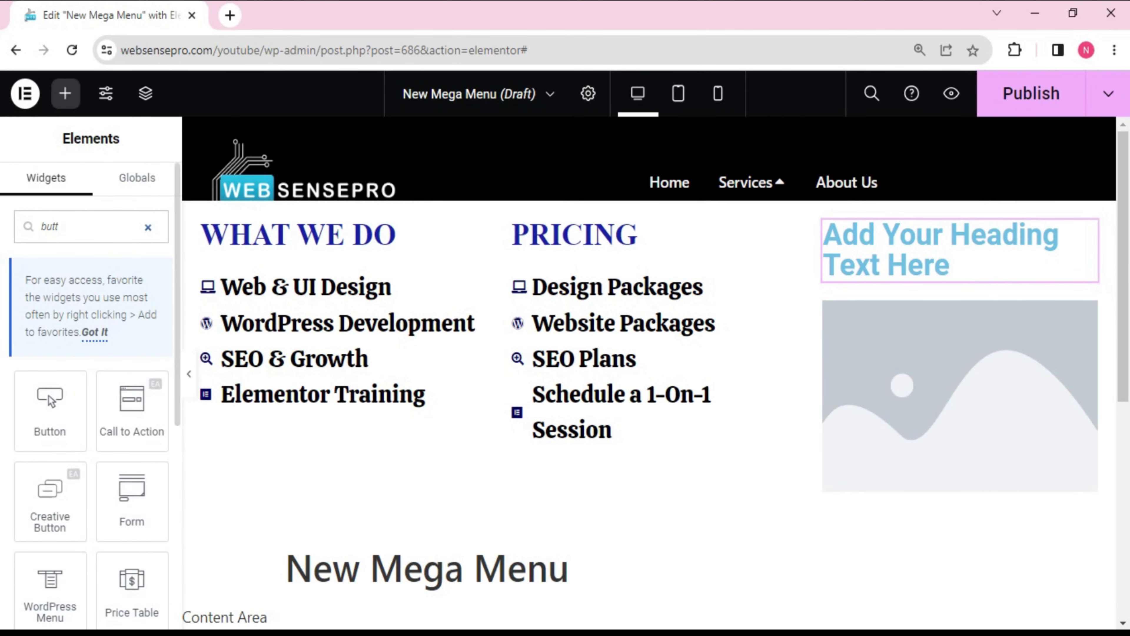
pyautogui.moveTo(72, 432); pyautogui.dragTo(921, 494)
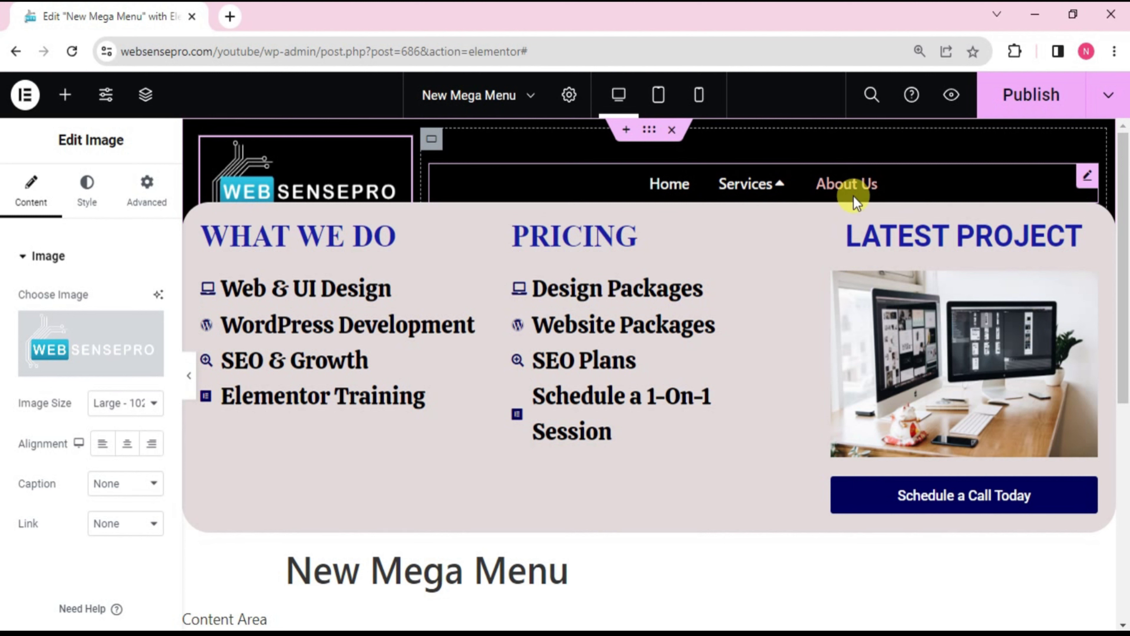
# Open the Menu widget's settings and set its content width to Fit To Content
pyautogui.click(1085, 180)
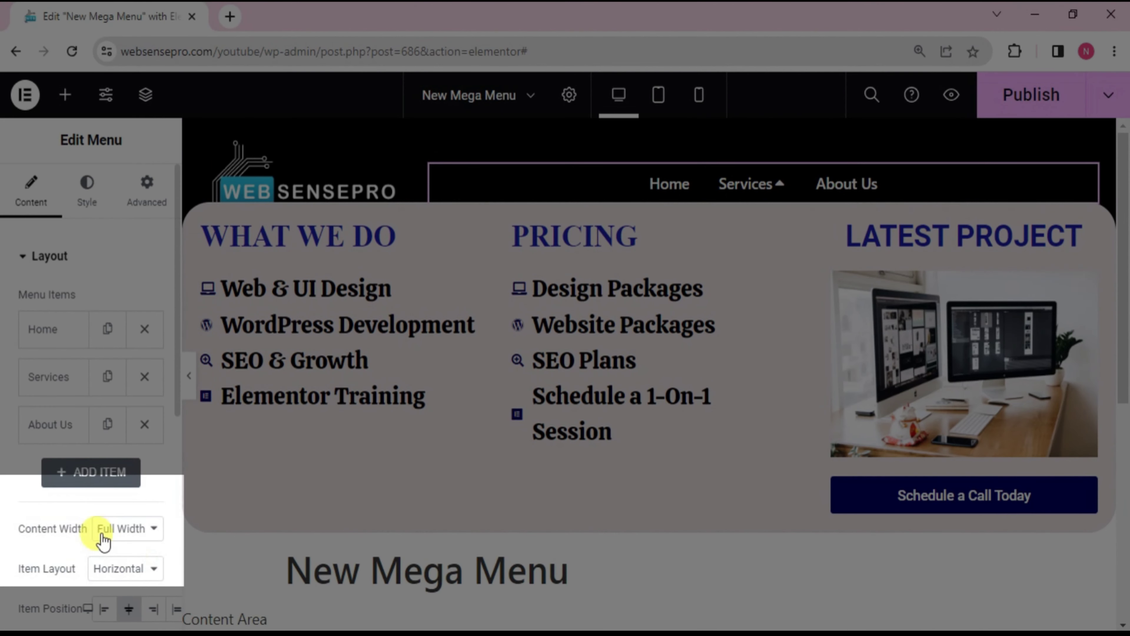
pyautogui.click(127, 530)
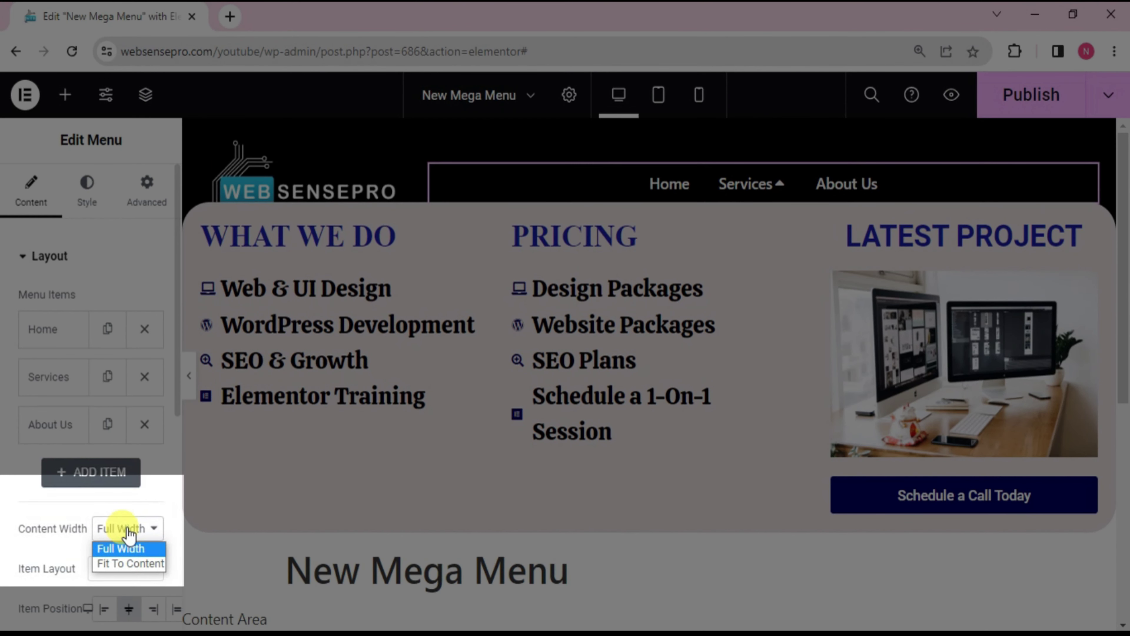
pyautogui.click(126, 564)
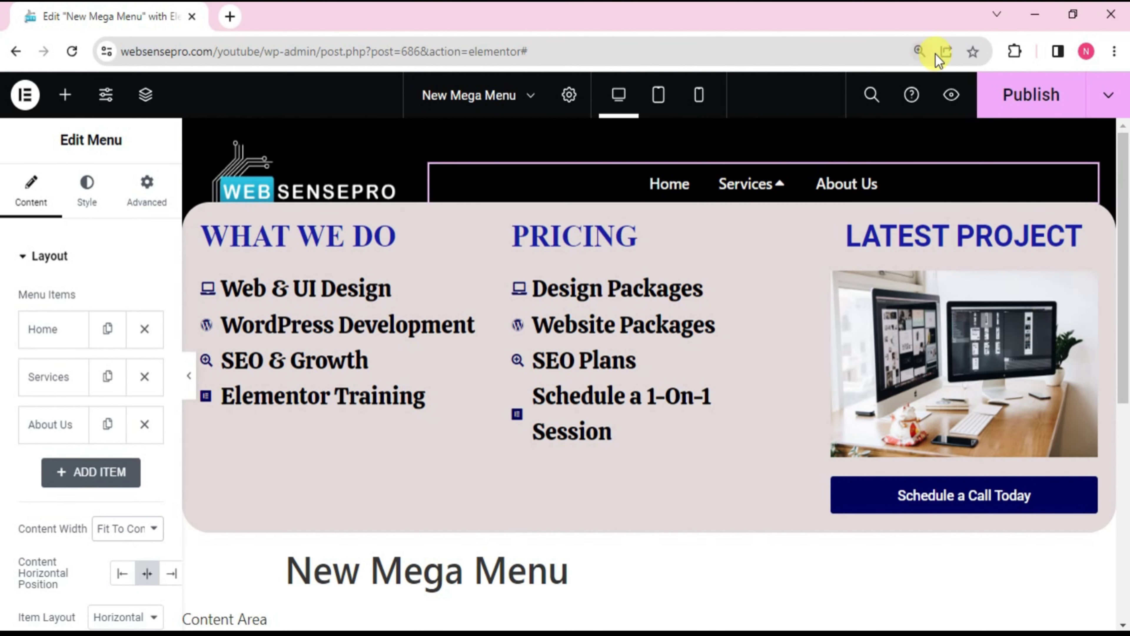
# Preview the template in a new browser tab and examine the expanded Services dropdown
pyautogui.click(951, 97)
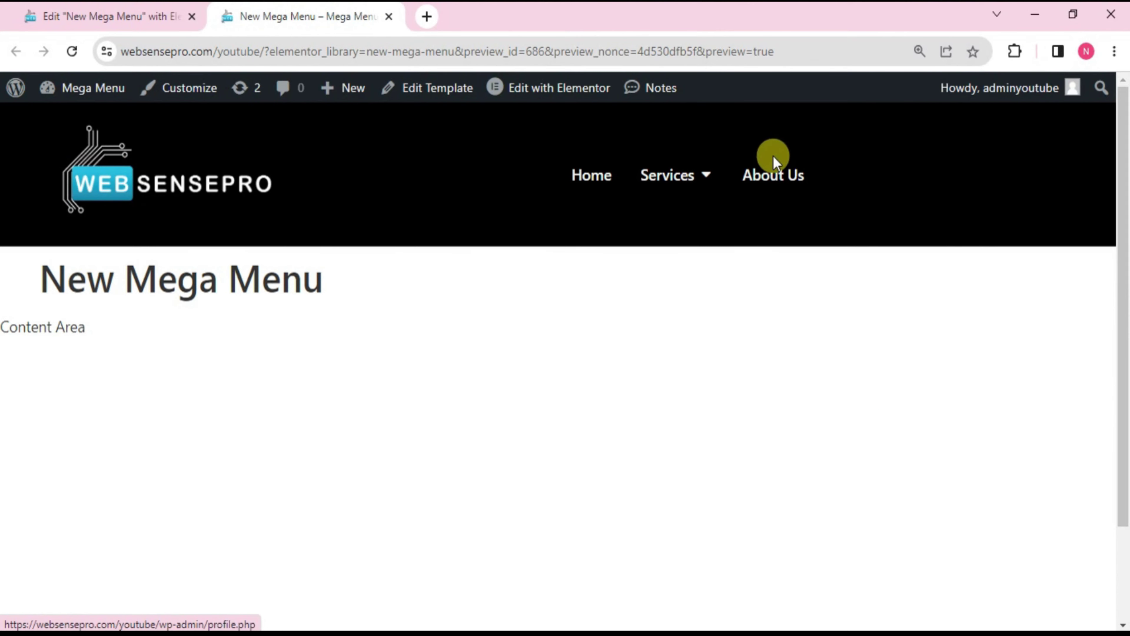
pyautogui.moveTo(703, 181)
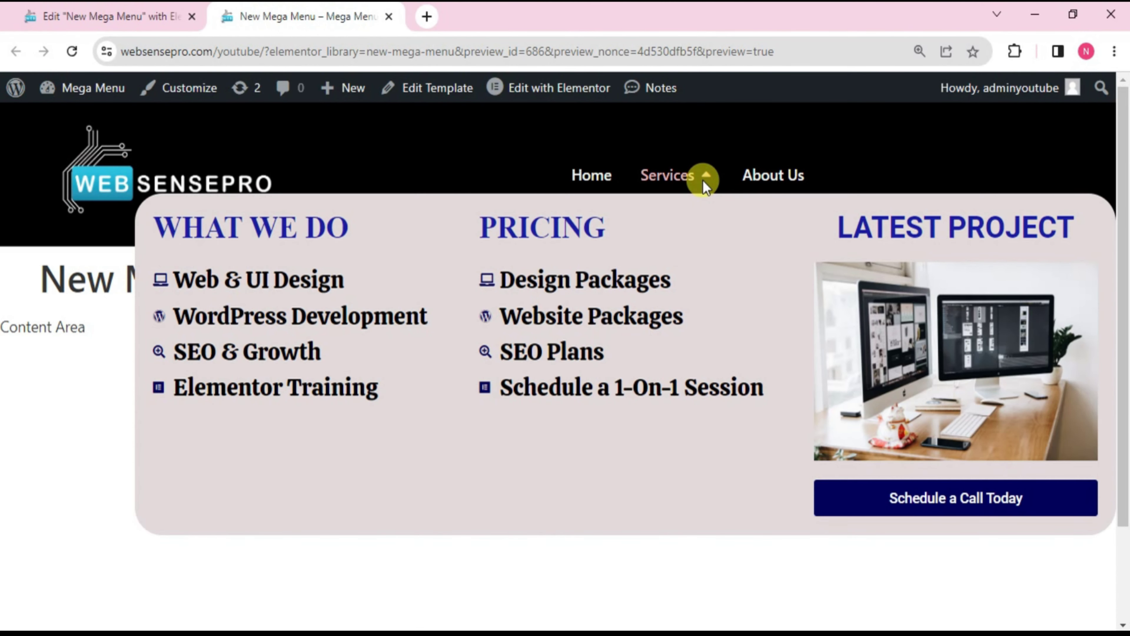